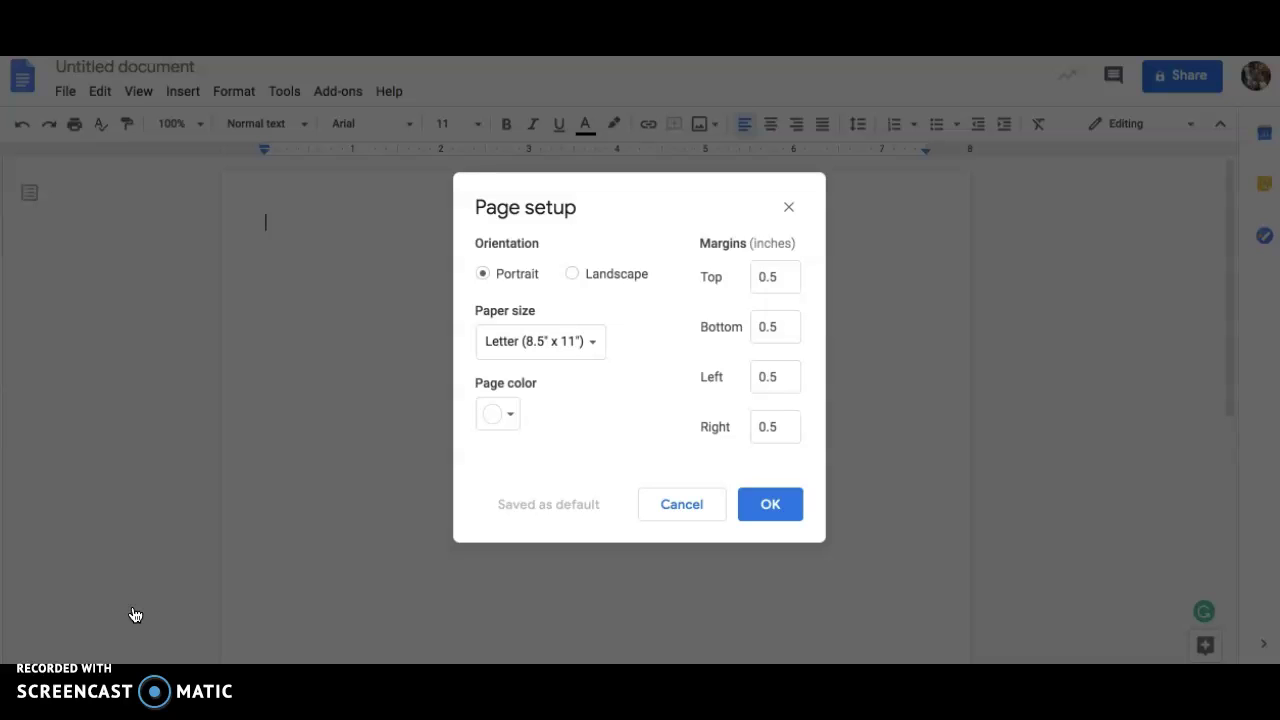
Step: Set the top, bottom, left and right page margins to 1 inch and apply the page setup
{"action": "left_click_drag", "start_coordinate": [792, 276], "coordinate": [733, 280]}
{"action": "type", "text": "1"}
{"action": "left_click_drag", "start_coordinate": [788, 334], "coordinate": [749, 331]}
{"action": "type", "text": "1"}
{"action": "left_click_drag", "start_coordinate": [766, 376], "coordinate": [752, 376]}
{"action": "type", "text": "1"}
{"action": "left_click_drag", "start_coordinate": [777, 431], "coordinate": [742, 436]}
{"action": "type", "text": "1"}
{"action": "left_click", "coordinate": [789, 509]}
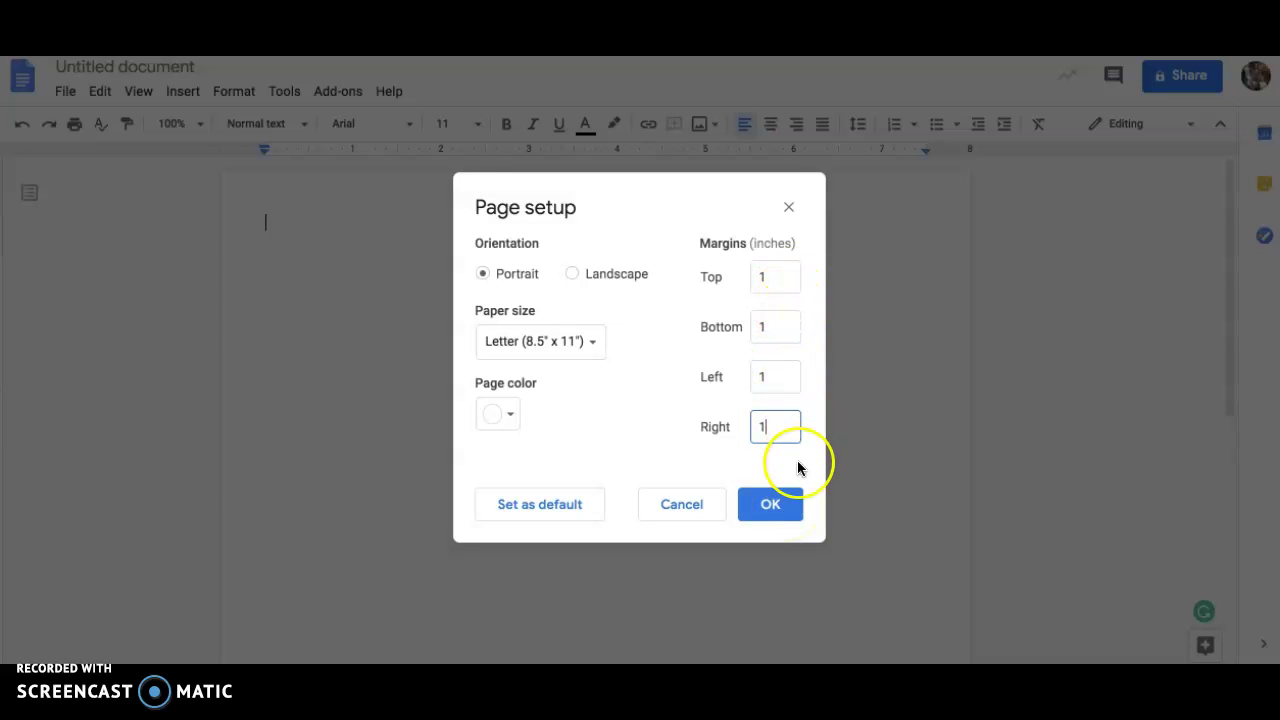
{"action": "left_click", "coordinate": [785, 512]}
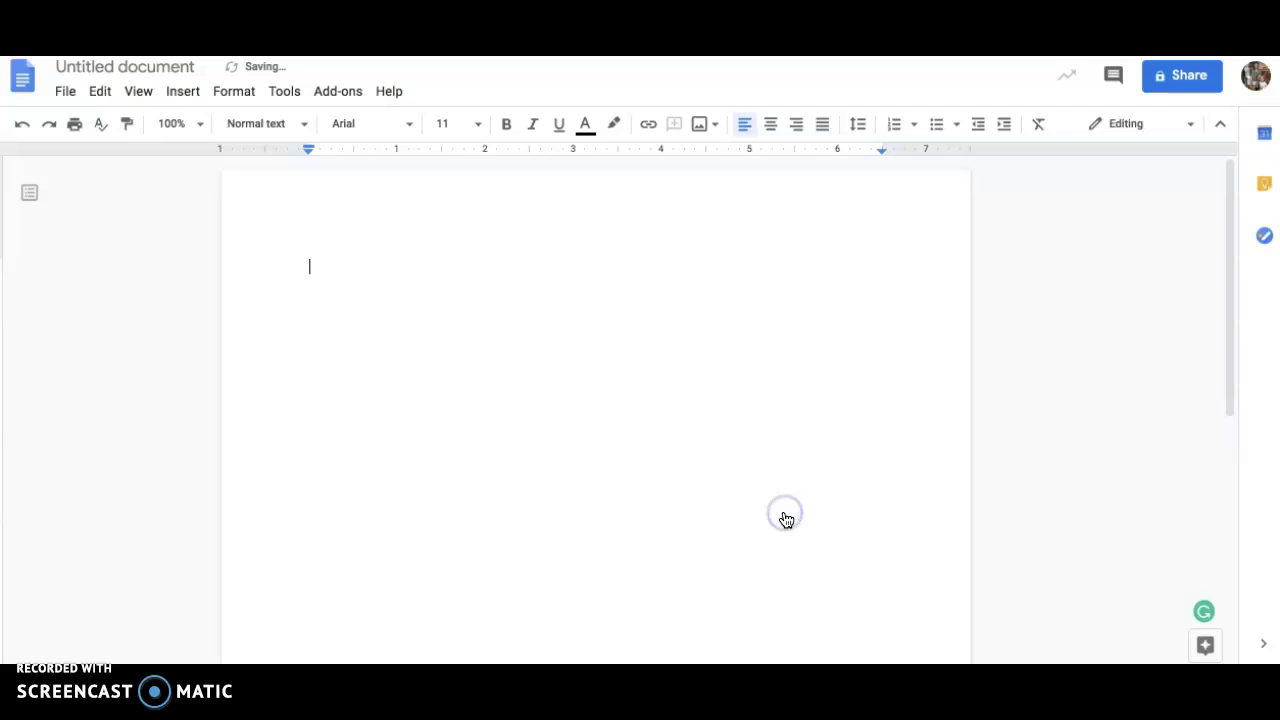
Step: Set the document's font to Times New Roman
{"action": "left_click", "coordinate": [395, 131]}
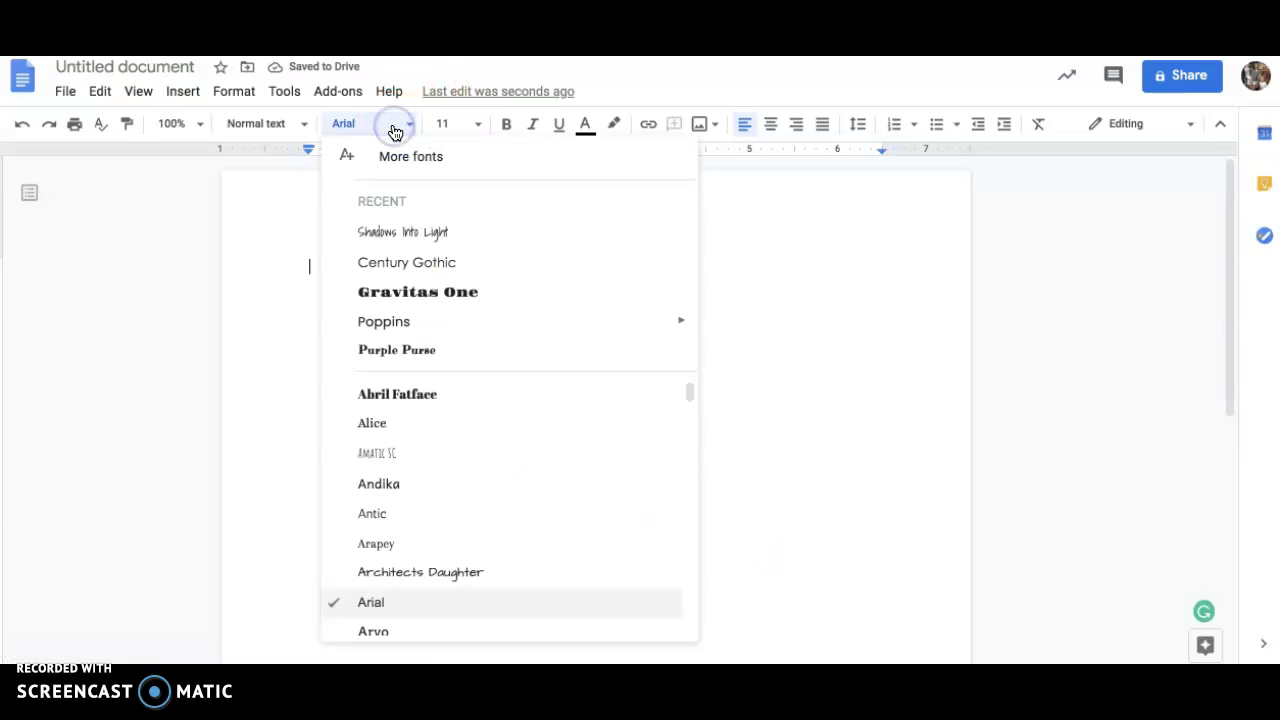
{"action": "scroll", "coordinate": [443, 447], "scroll_direction": "down", "scroll_amount": 15}
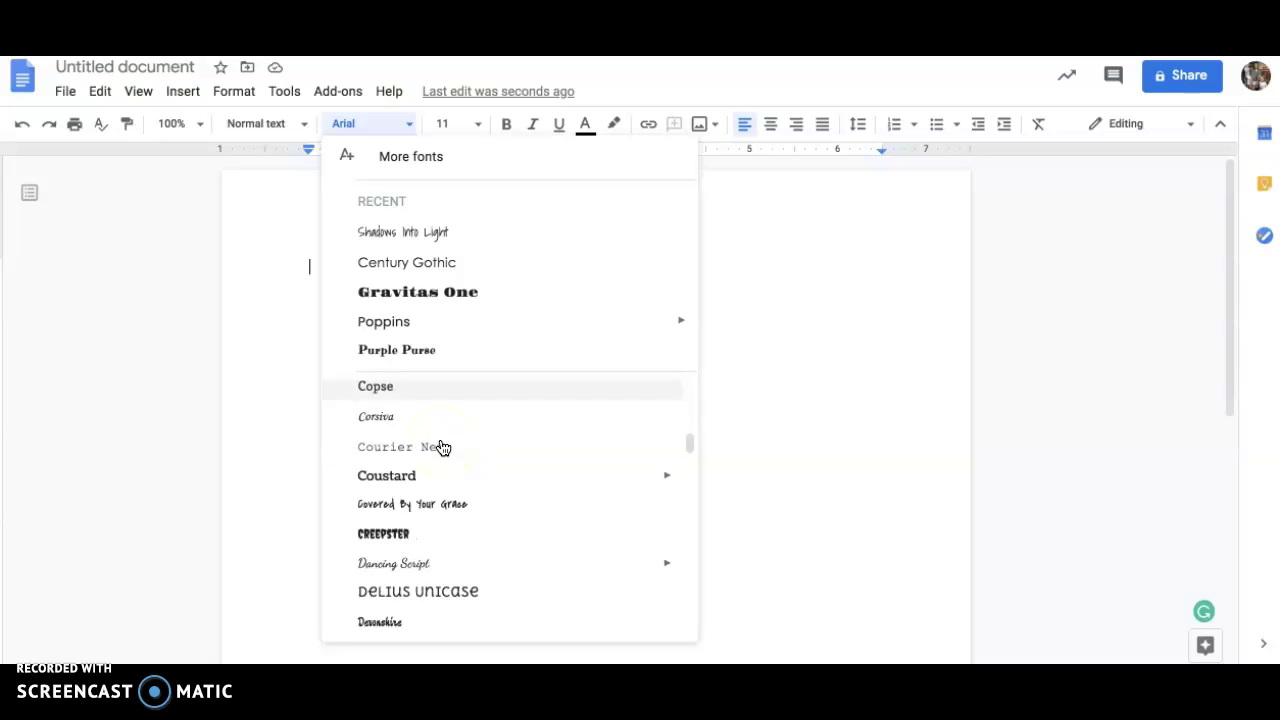
{"action": "scroll", "coordinate": [443, 447], "scroll_direction": "down", "scroll_amount": 15}
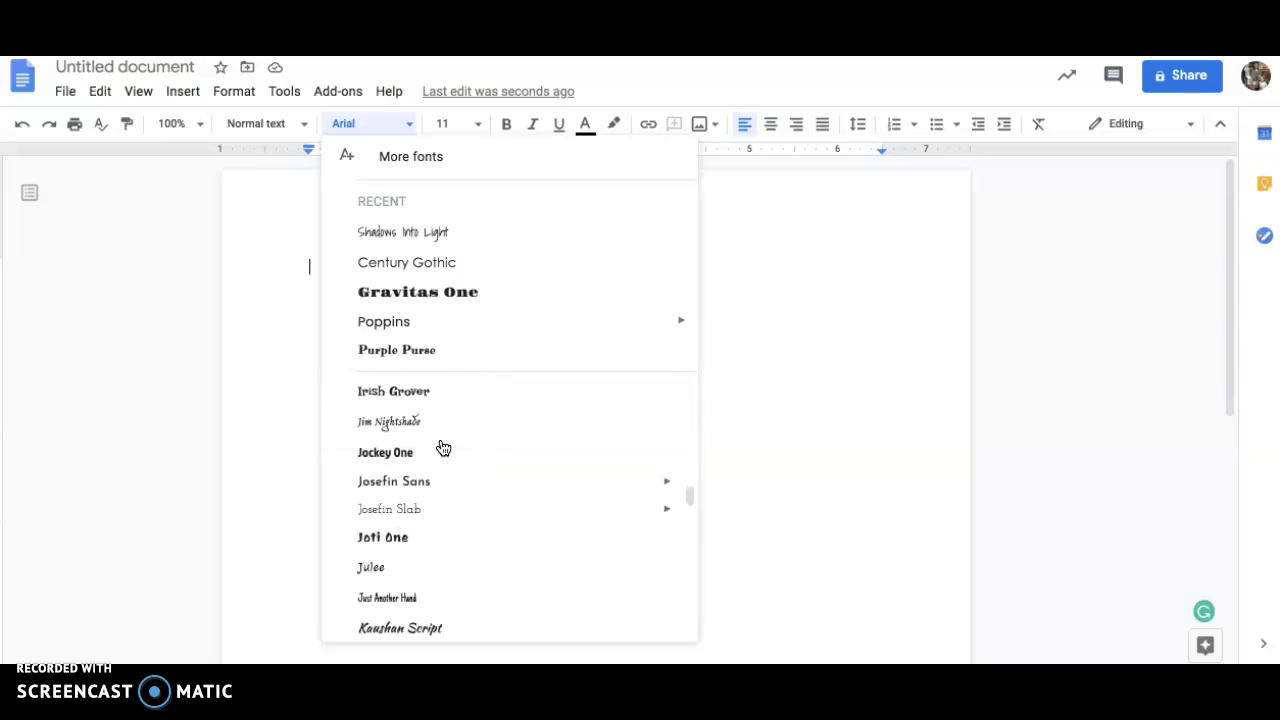
{"action": "scroll", "coordinate": [443, 447], "scroll_direction": "down", "scroll_amount": 15}
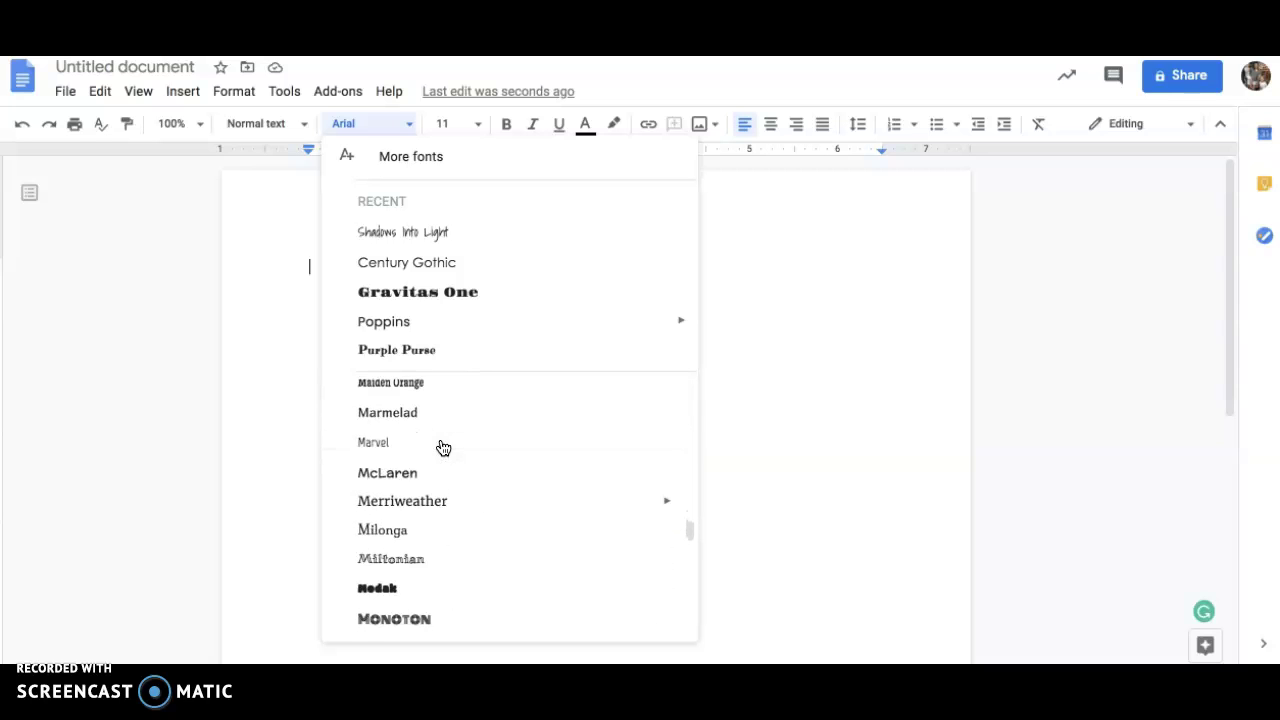
{"action": "scroll", "coordinate": [443, 447], "scroll_direction": "down", "scroll_amount": 15}
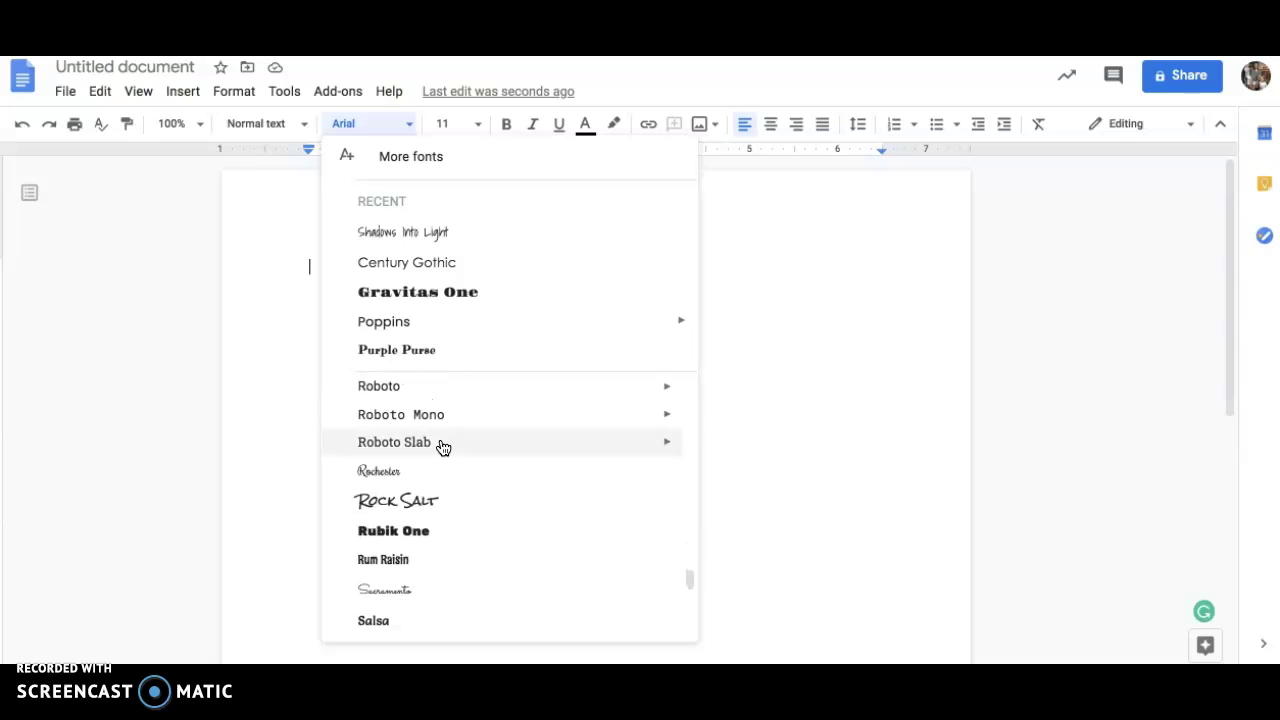
{"action": "scroll", "coordinate": [443, 447], "scroll_direction": "down", "scroll_amount": 10}
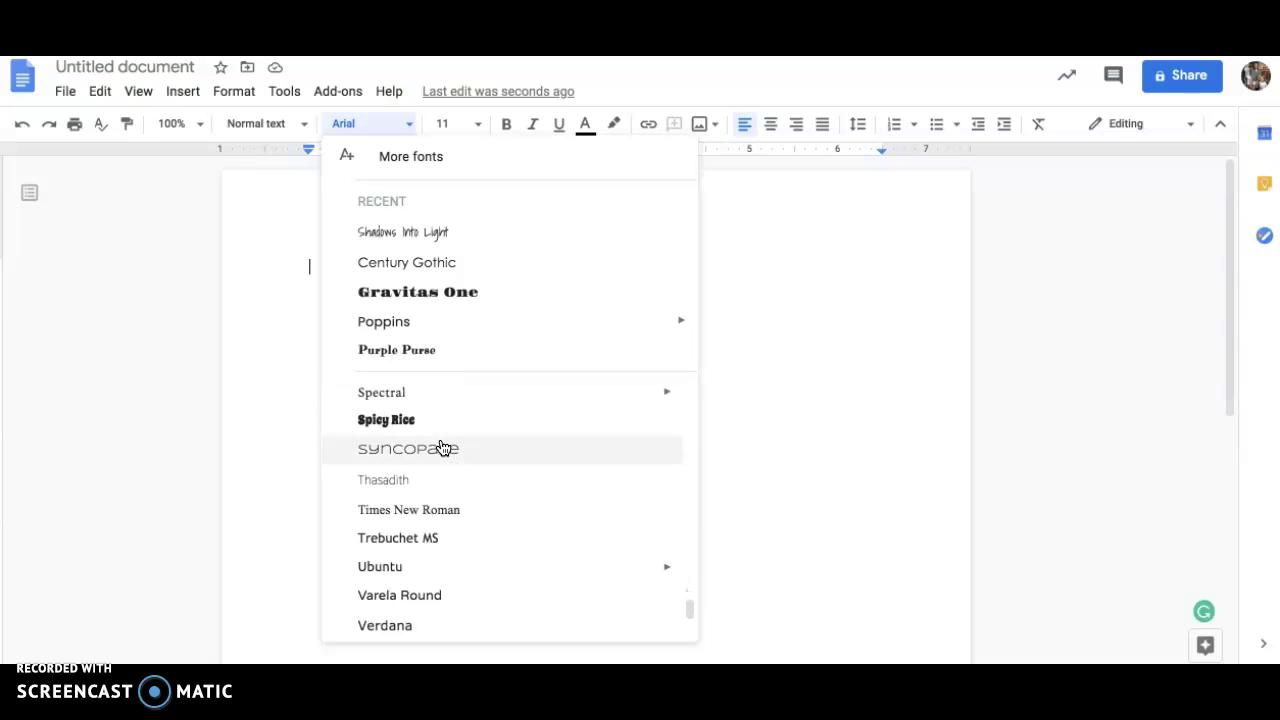
{"action": "left_click", "coordinate": [433, 515]}
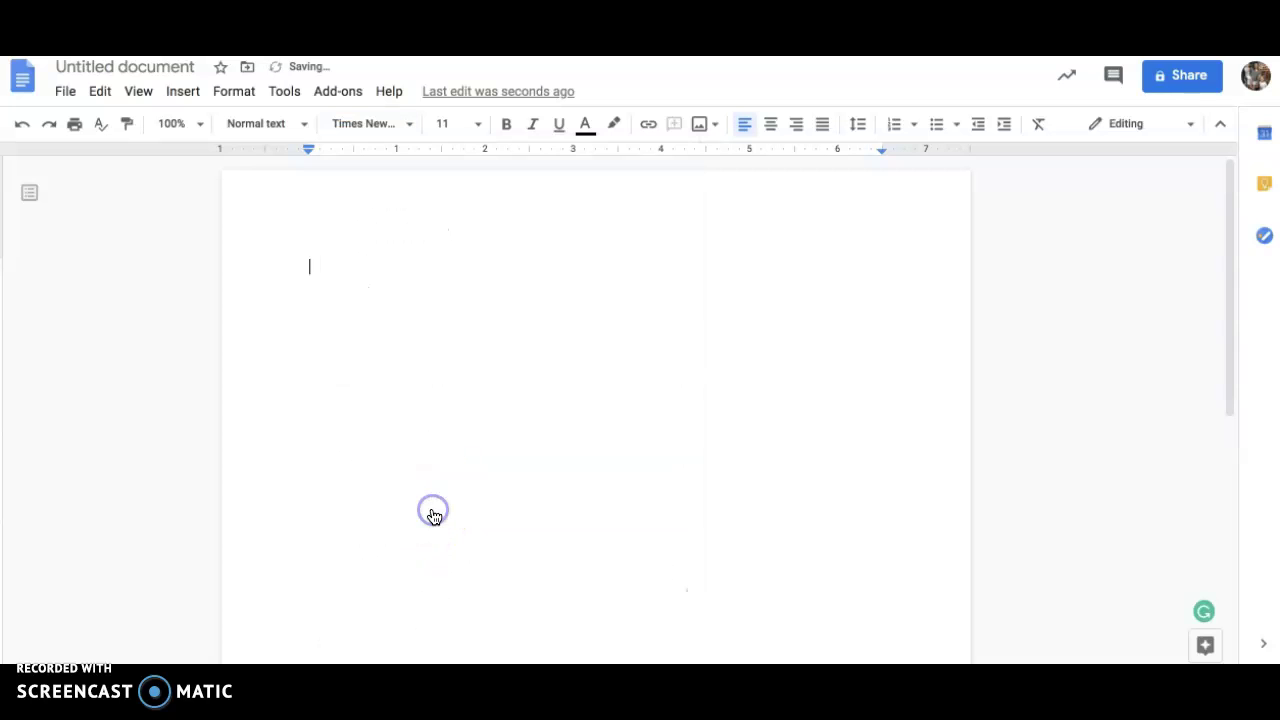
Step: Set the font size to 12 and the line spacing to double
{"action": "left_click", "coordinate": [480, 122]}
{"action": "left_click", "coordinate": [450, 275]}
{"action": "left_click", "coordinate": [858, 126]}
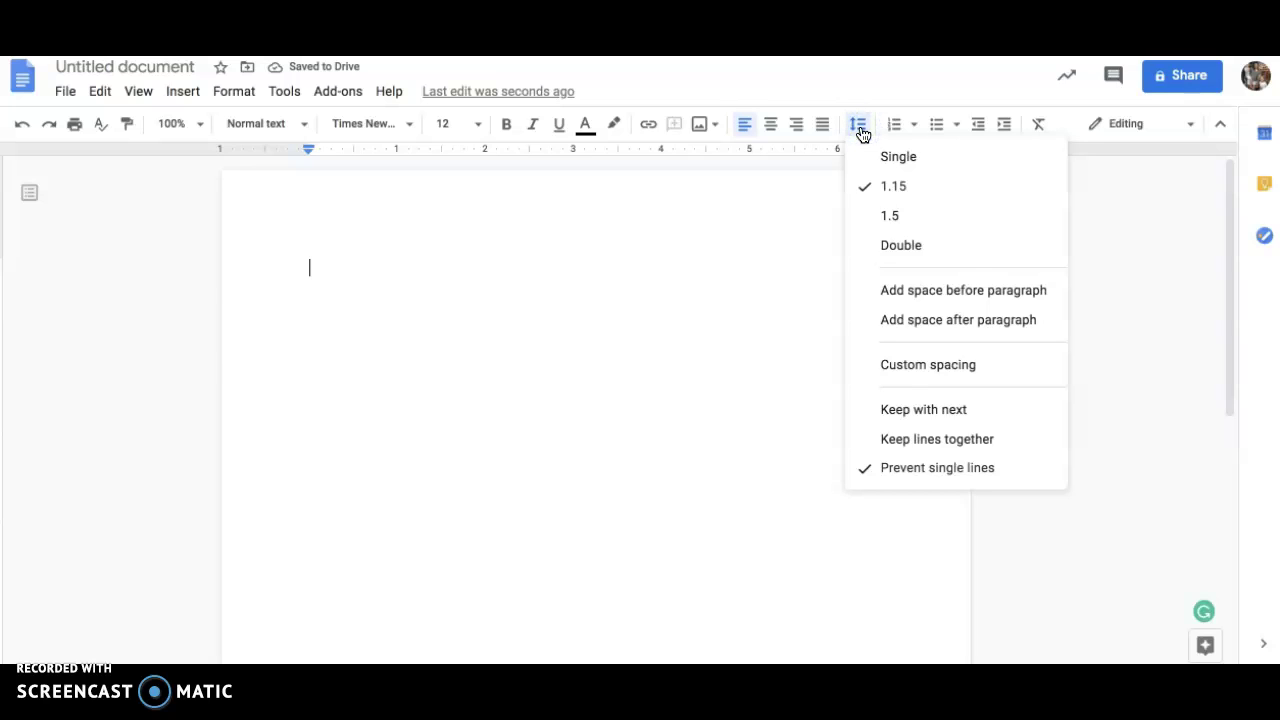
{"action": "left_click", "coordinate": [890, 249]}
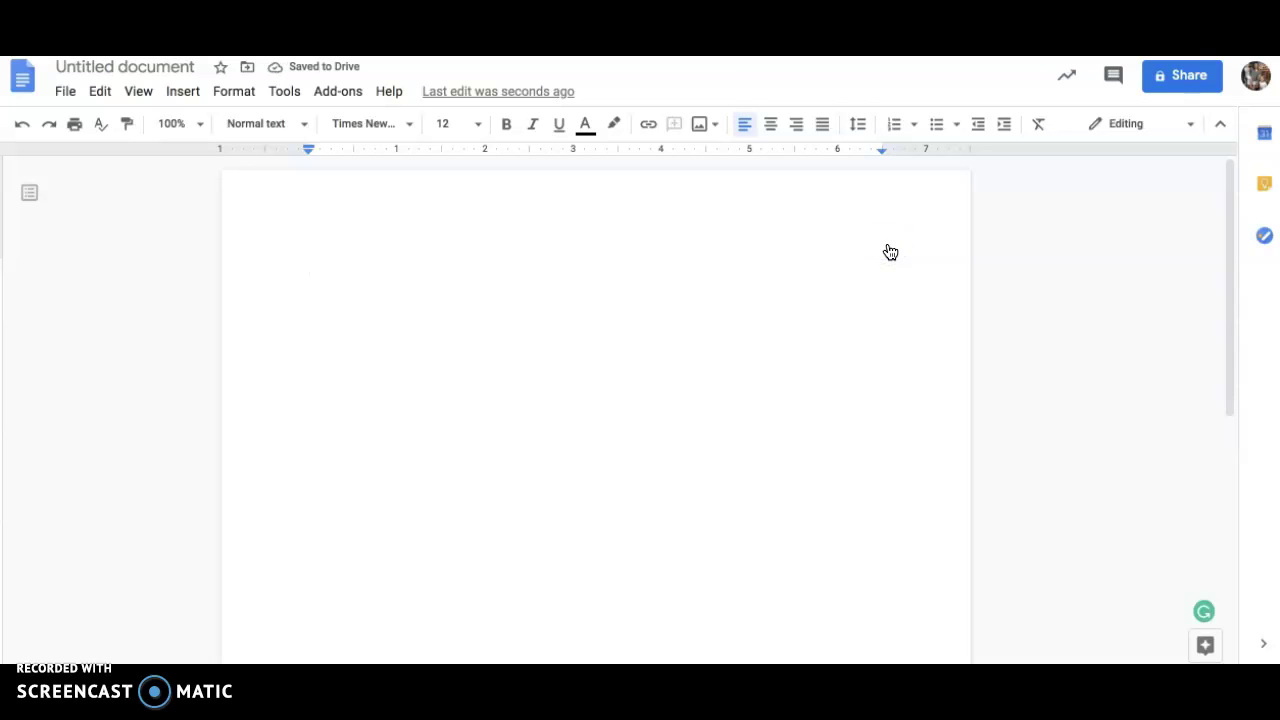
Step: Enter the heading on four separate lines: "Name", the teacher's last name, "English 9 Hour" and the date "9 Oct. 2020"
{"action": "type", "text": "Name"}
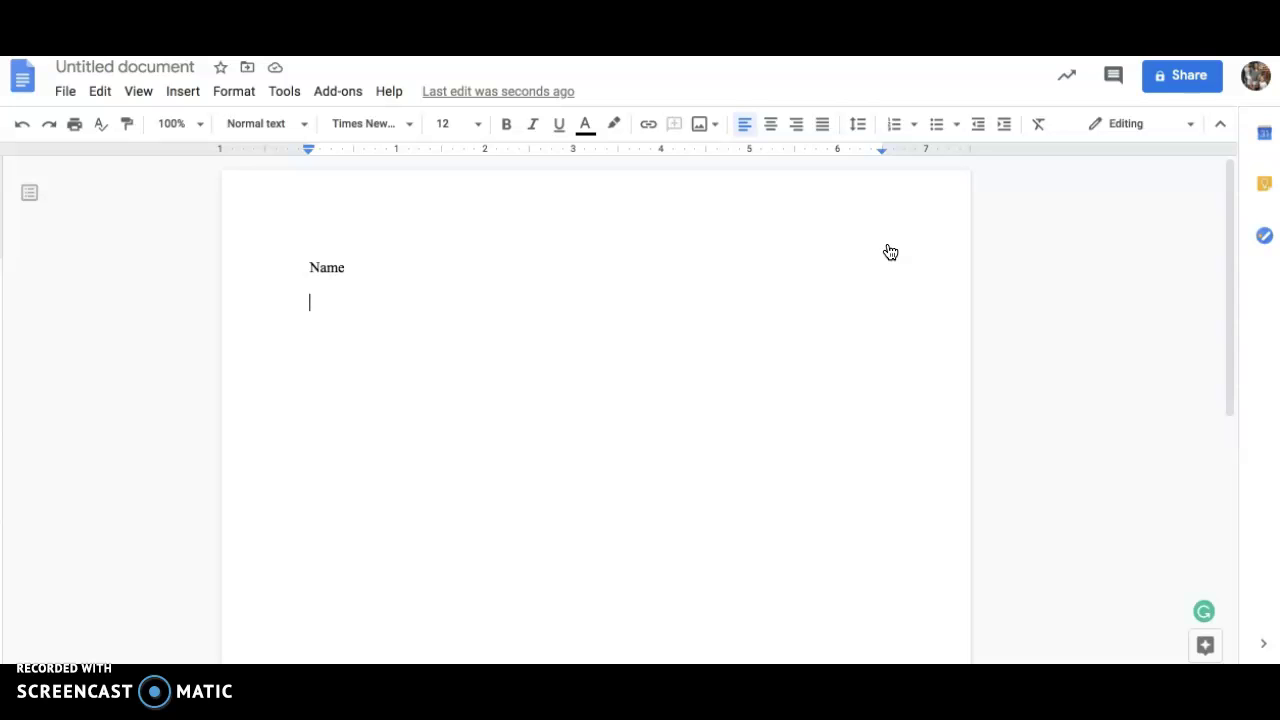
{"action": "type", "text": "P"}
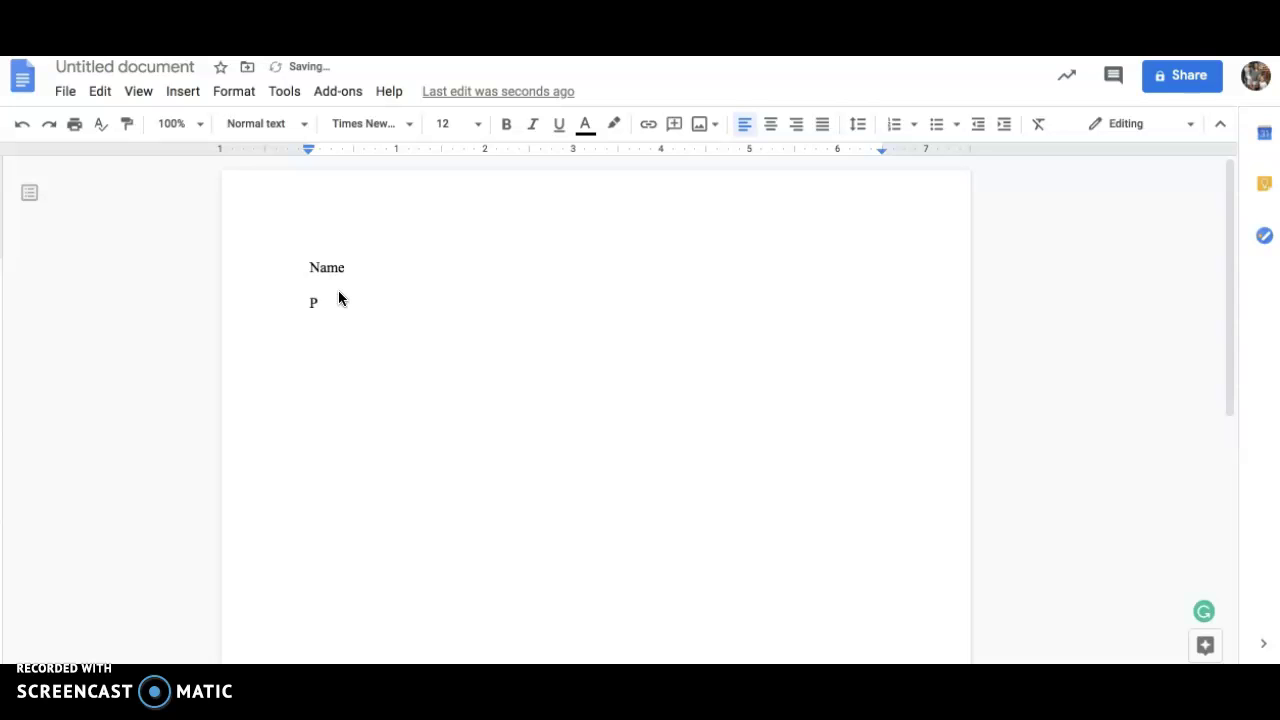
{"action": "type", "text": "ietrowski"}
{"action": "key", "text": "Return"}
{"action": "type", "text": "English 9 Hour"}
{"action": "key", "text": "Return"}
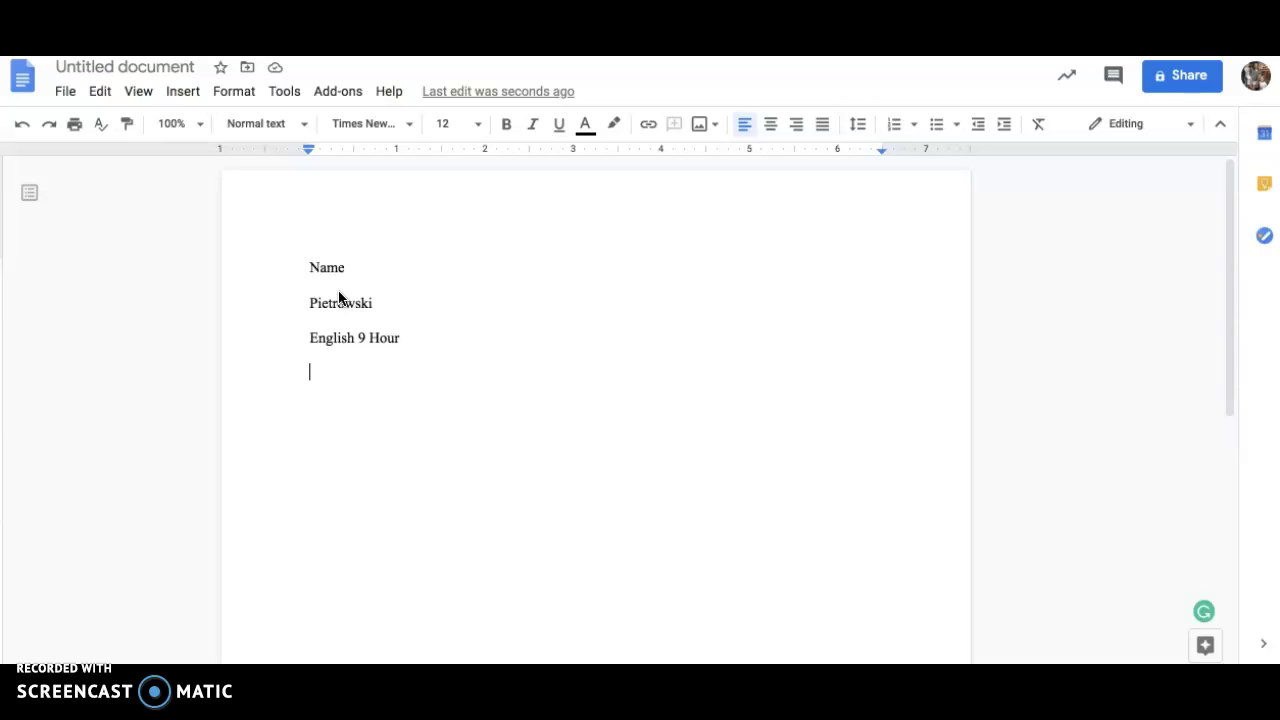
{"action": "type", "text": "9 Oct."}
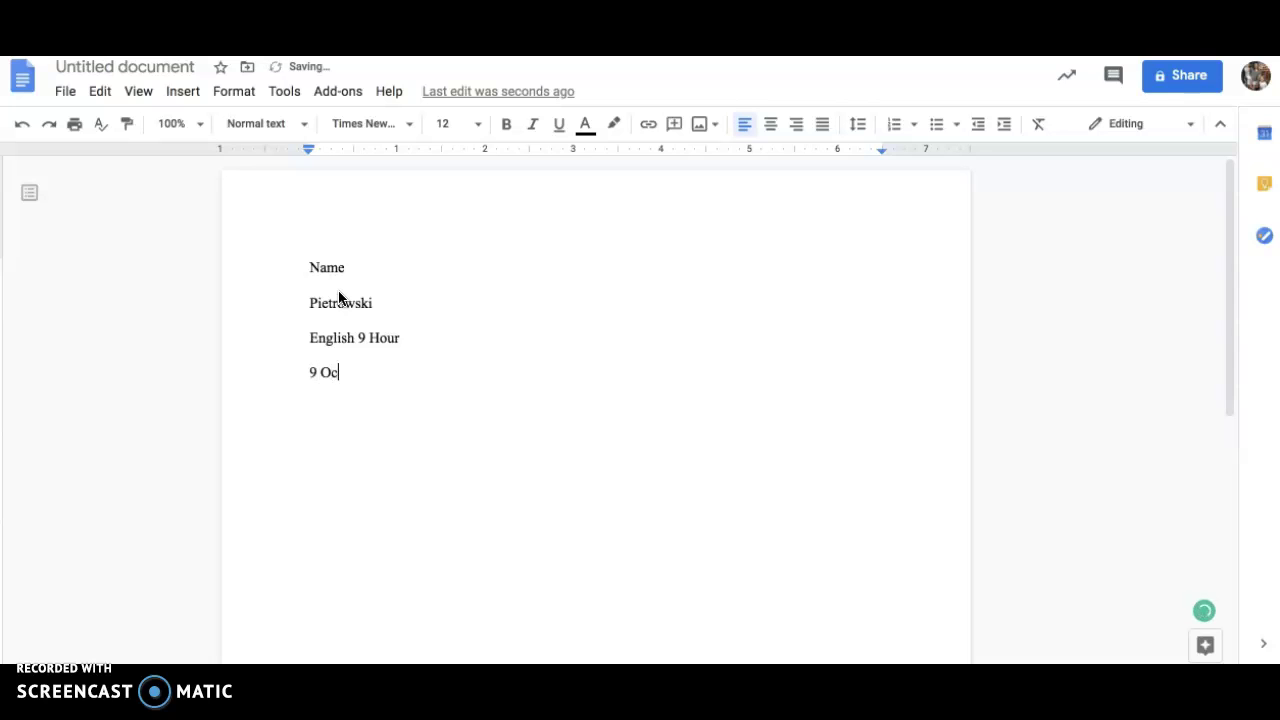
{"action": "type", "text": " 2020"}
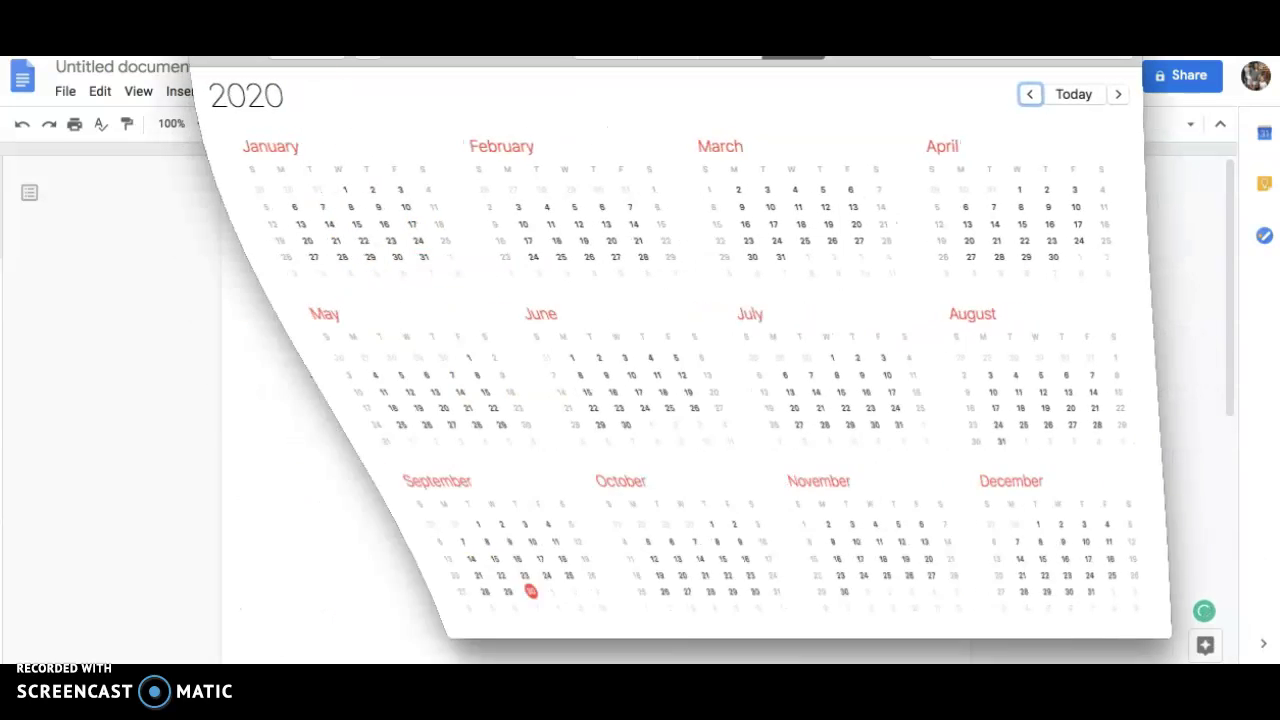
{"action": "left_click", "coordinate": [434, 388]}
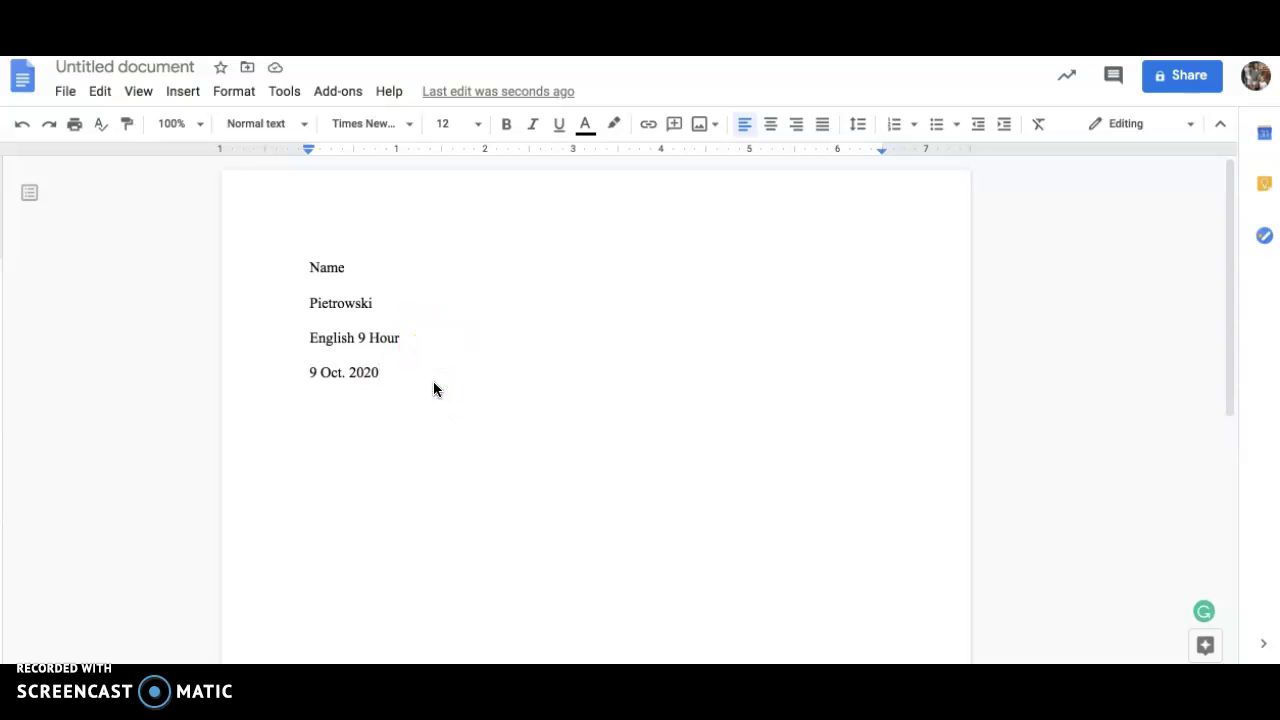
Step: Add a centered title line reading "Creative Title" below the date
{"action": "key", "text": "Return"}
{"action": "left_click", "coordinate": [768, 126]}
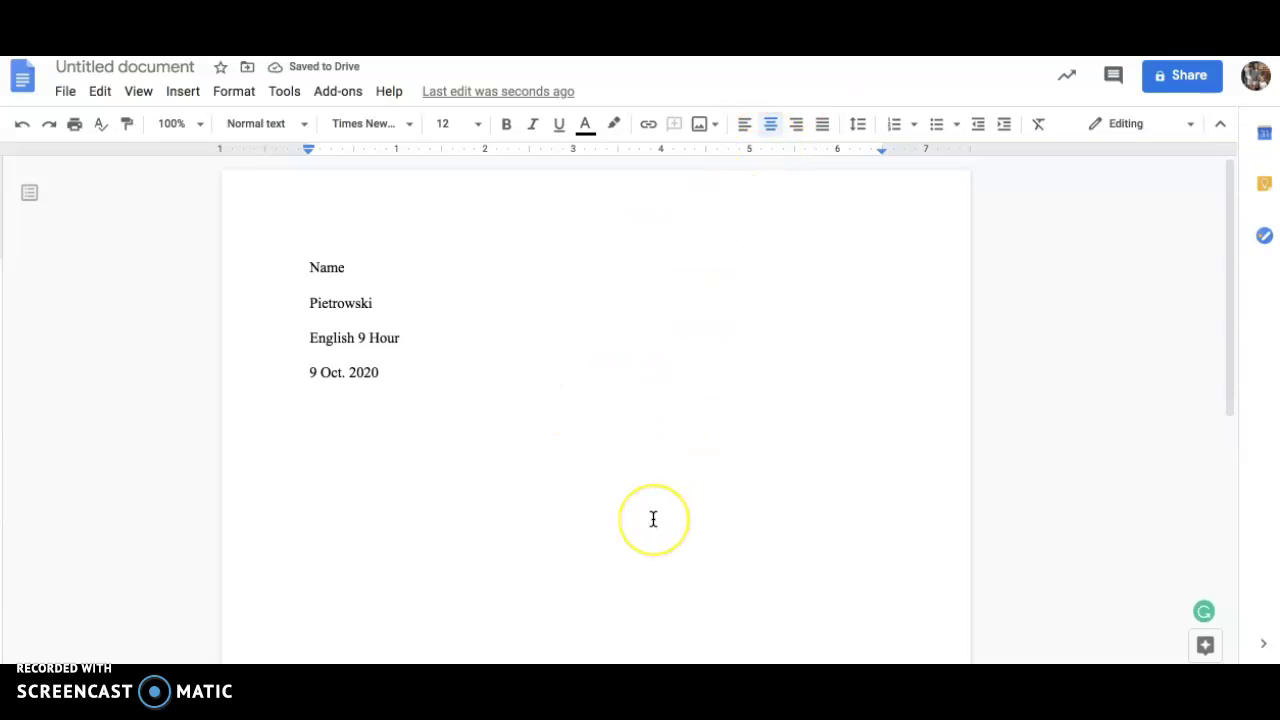
{"action": "type", "text": "Creative"}
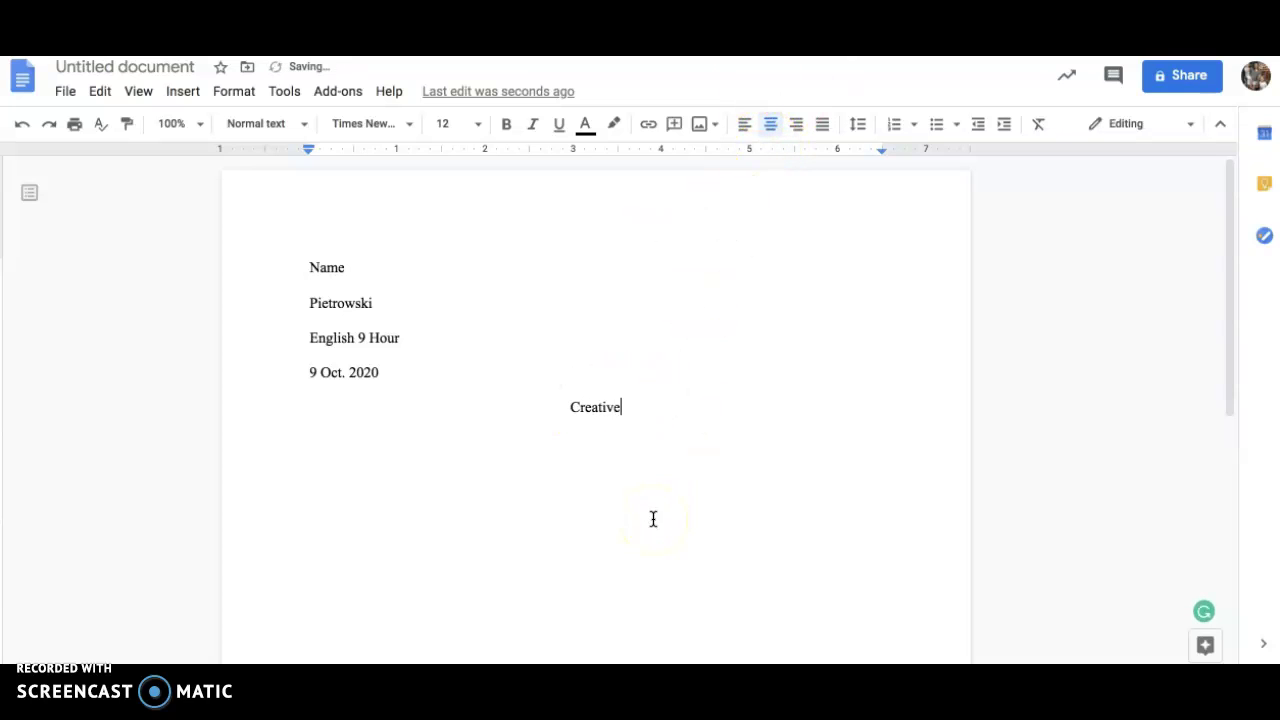
{"action": "type", "text": " Title"}
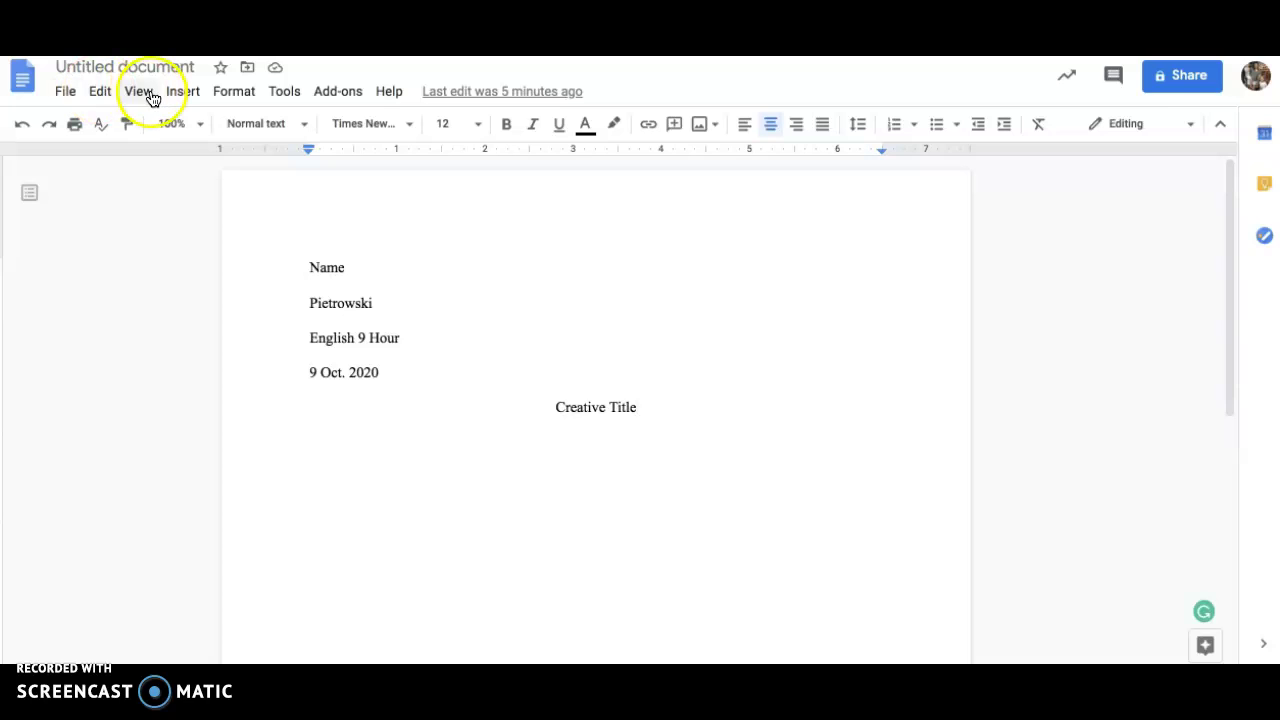
Step: Insert page numbers at the upper right of every page, starting on the first, and put "Last Name" before the number in the header
{"action": "left_click", "coordinate": [183, 95]}
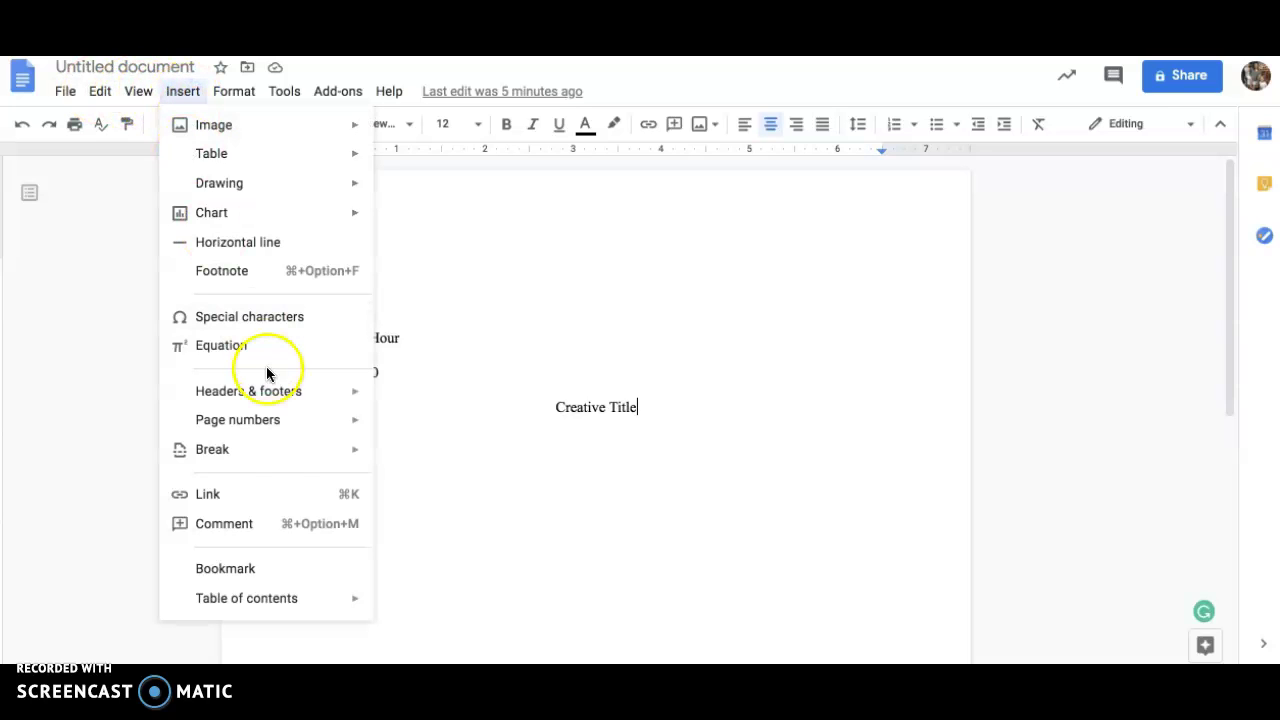
{"action": "mouse_move", "coordinate": [286, 431]}
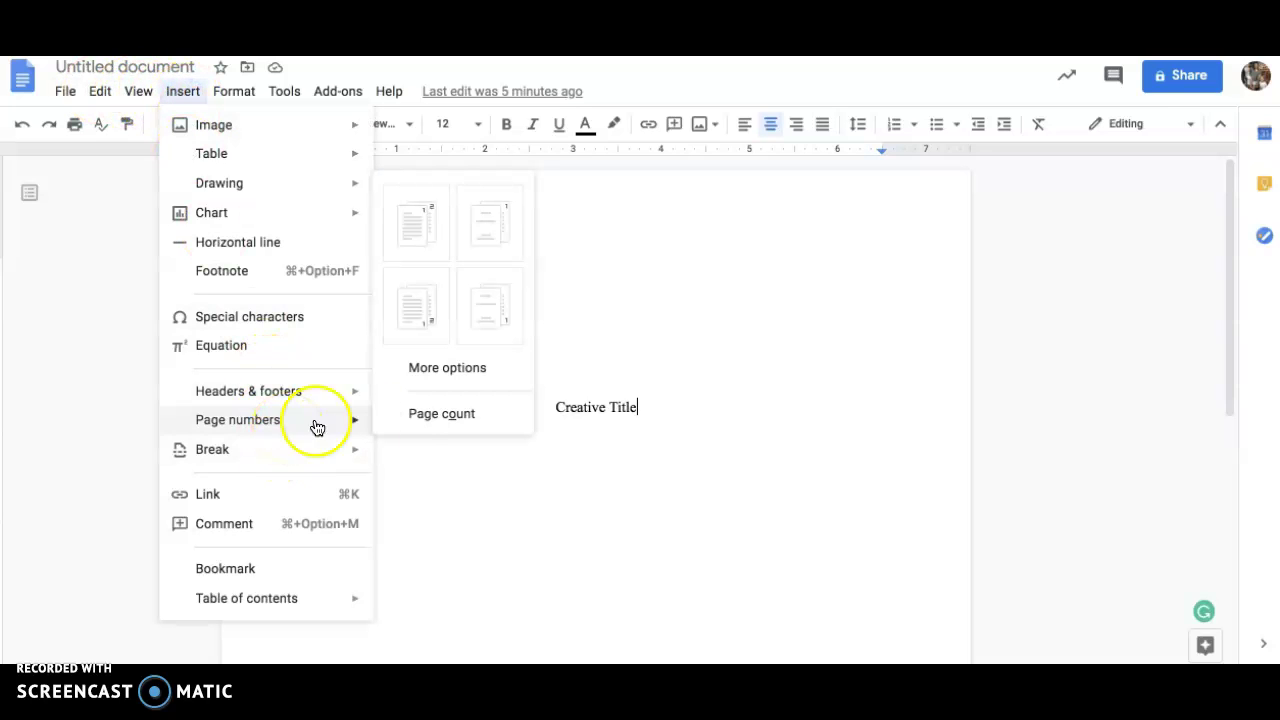
{"action": "left_click", "coordinate": [428, 245]}
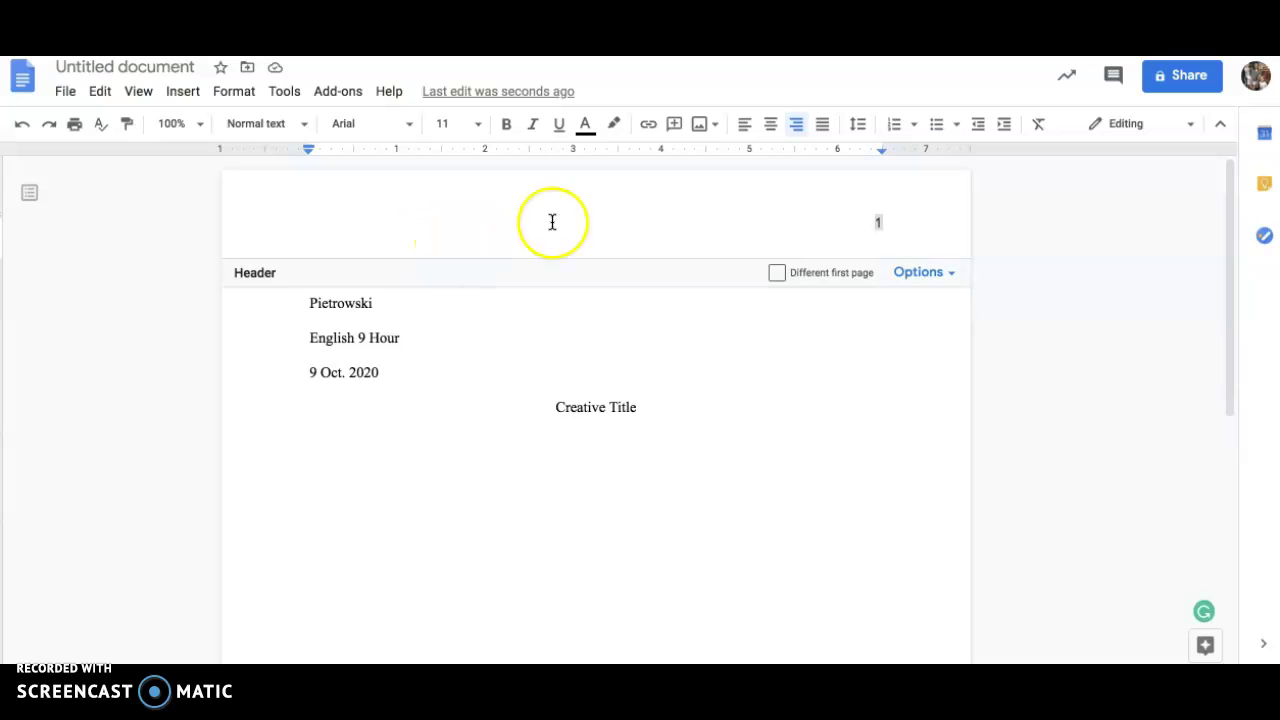
{"action": "left_click", "coordinate": [833, 218]}
{"action": "type", "text": "Last Name"}
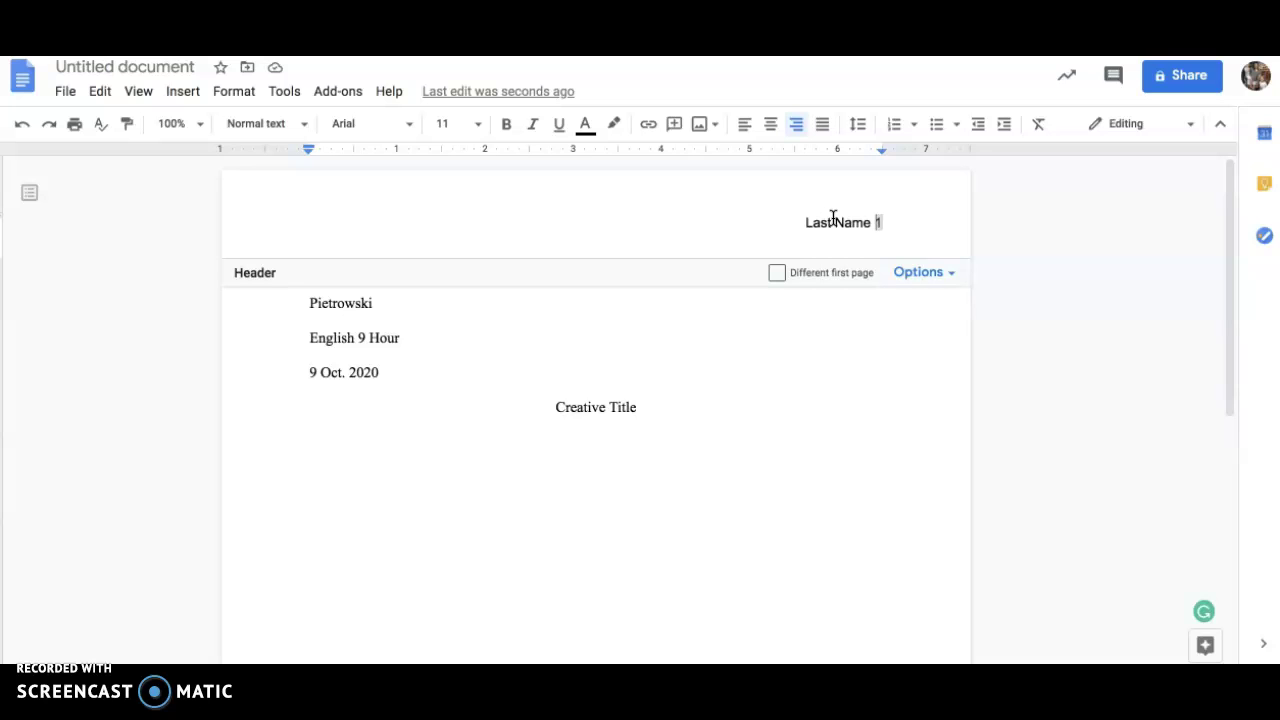
Step: Change the header's last name and page number to Times New Roman and return to the document body
{"action": "left_click_drag", "start_coordinate": [940, 220], "coordinate": [781, 218]}
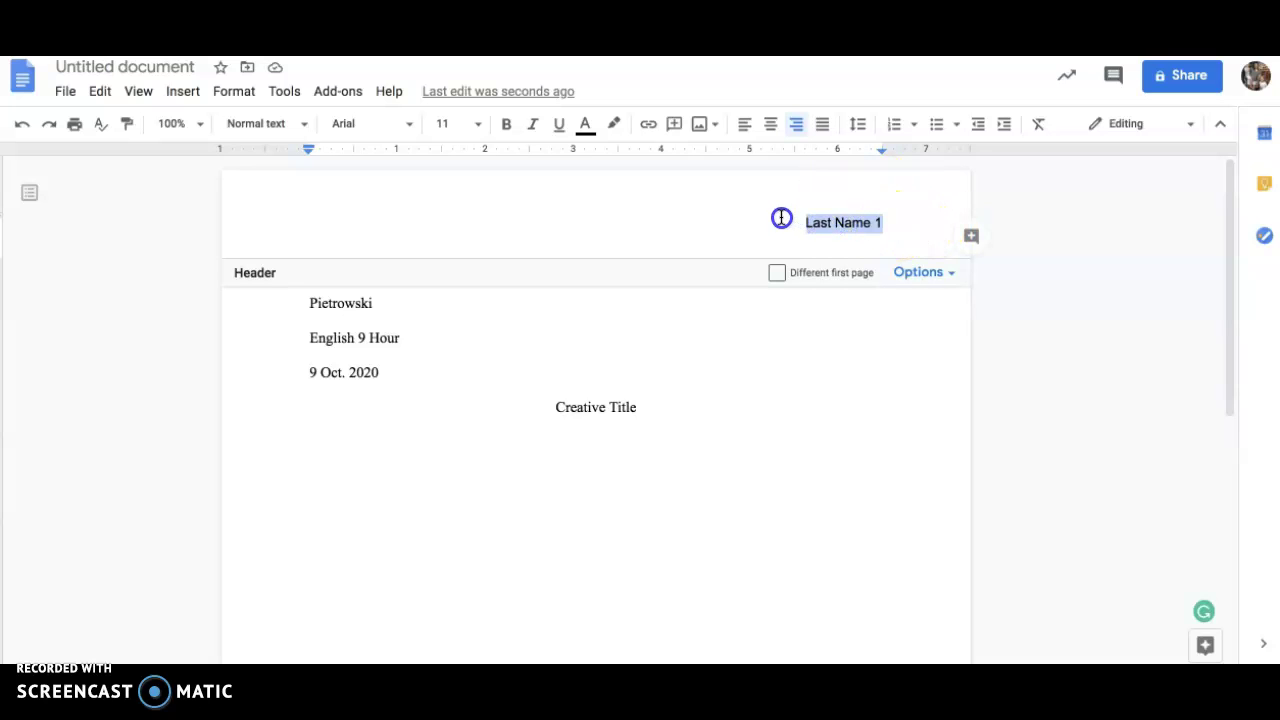
{"action": "left_click", "coordinate": [365, 124]}
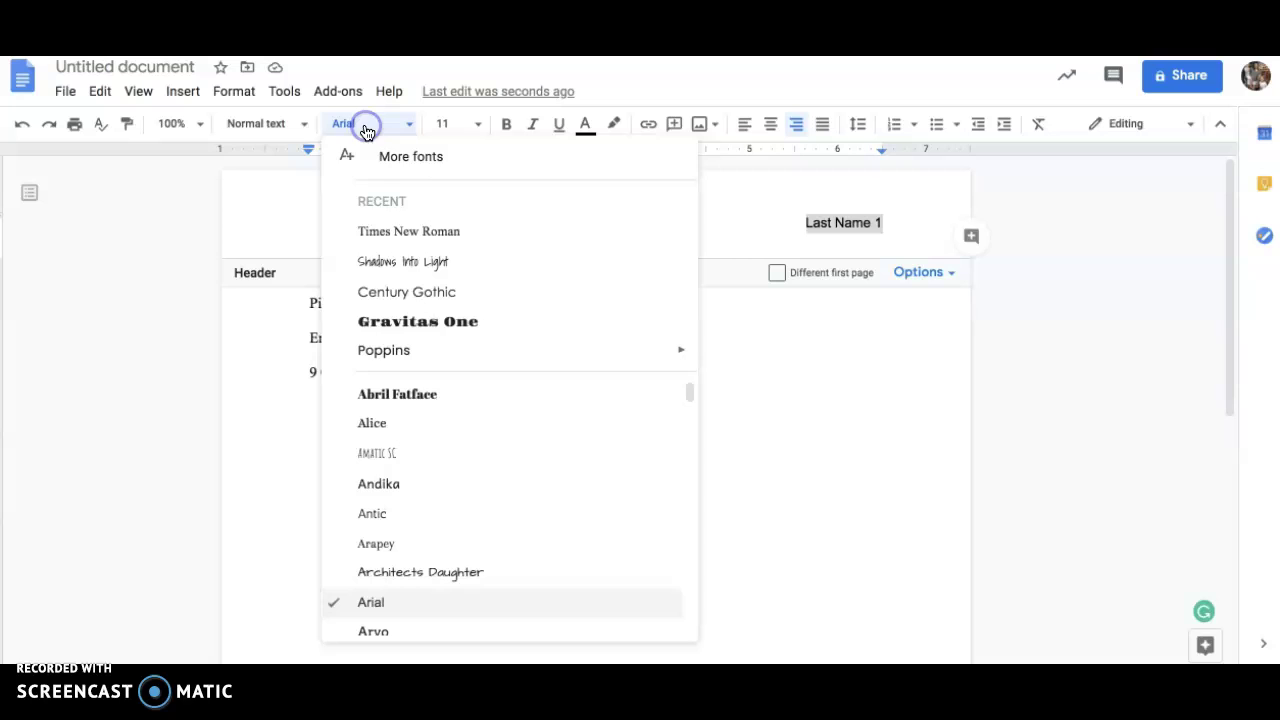
{"action": "left_click", "coordinate": [397, 230]}
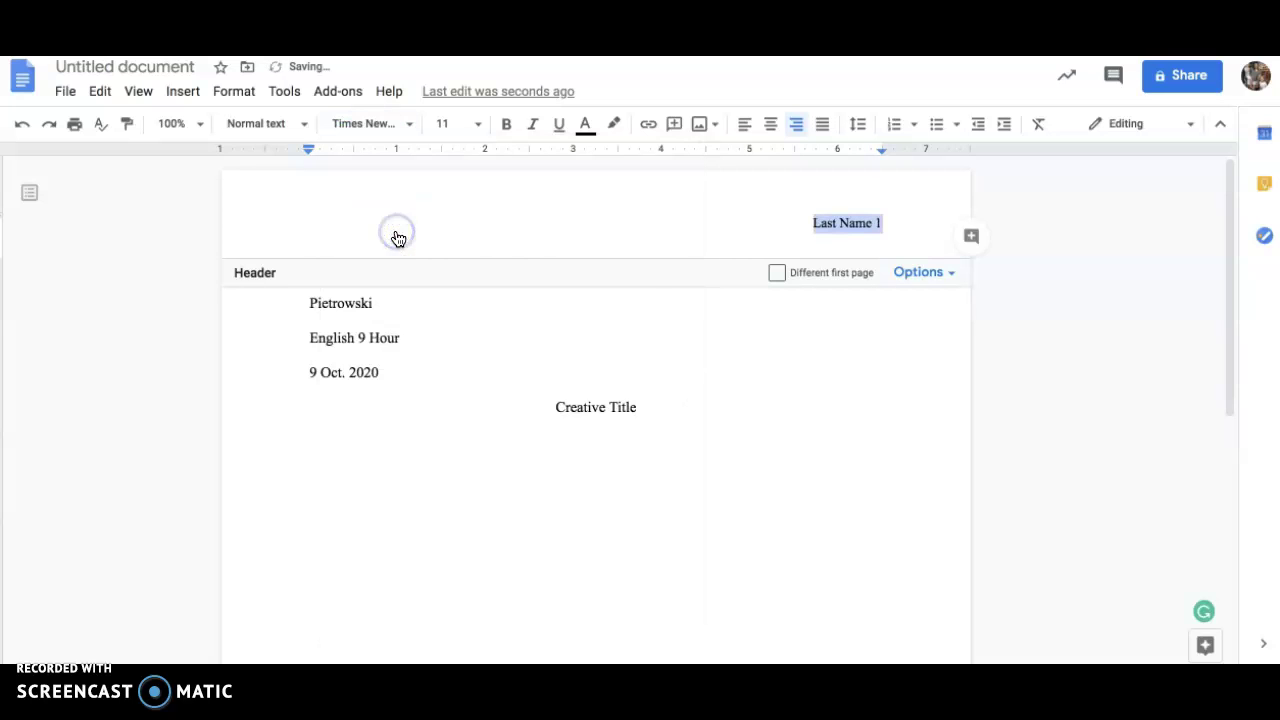
{"action": "left_click", "coordinate": [814, 526]}
{"action": "left_click", "coordinate": [751, 466]}
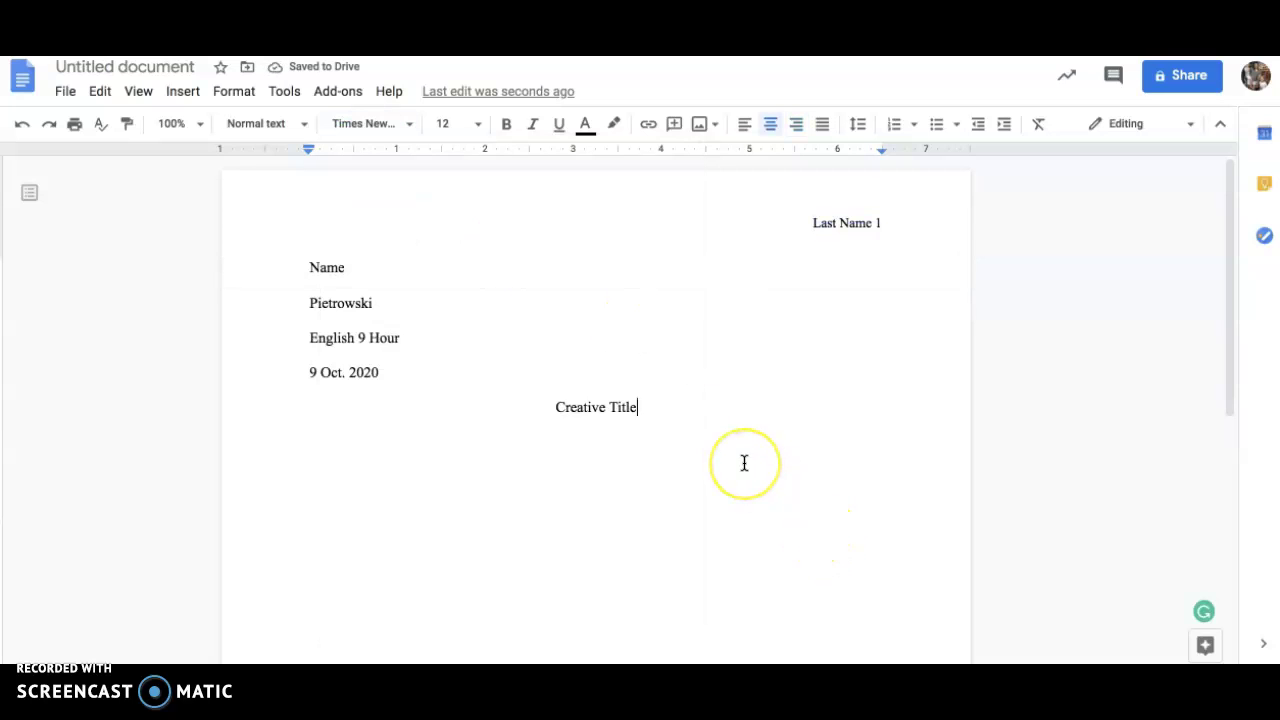
Step: Start a left-aligned, indented paragraph below the title reading "This is where your paper will start!"
{"action": "left_click", "coordinate": [683, 449]}
{"action": "left_click", "coordinate": [683, 477]}
{"action": "key", "text": "Return"}
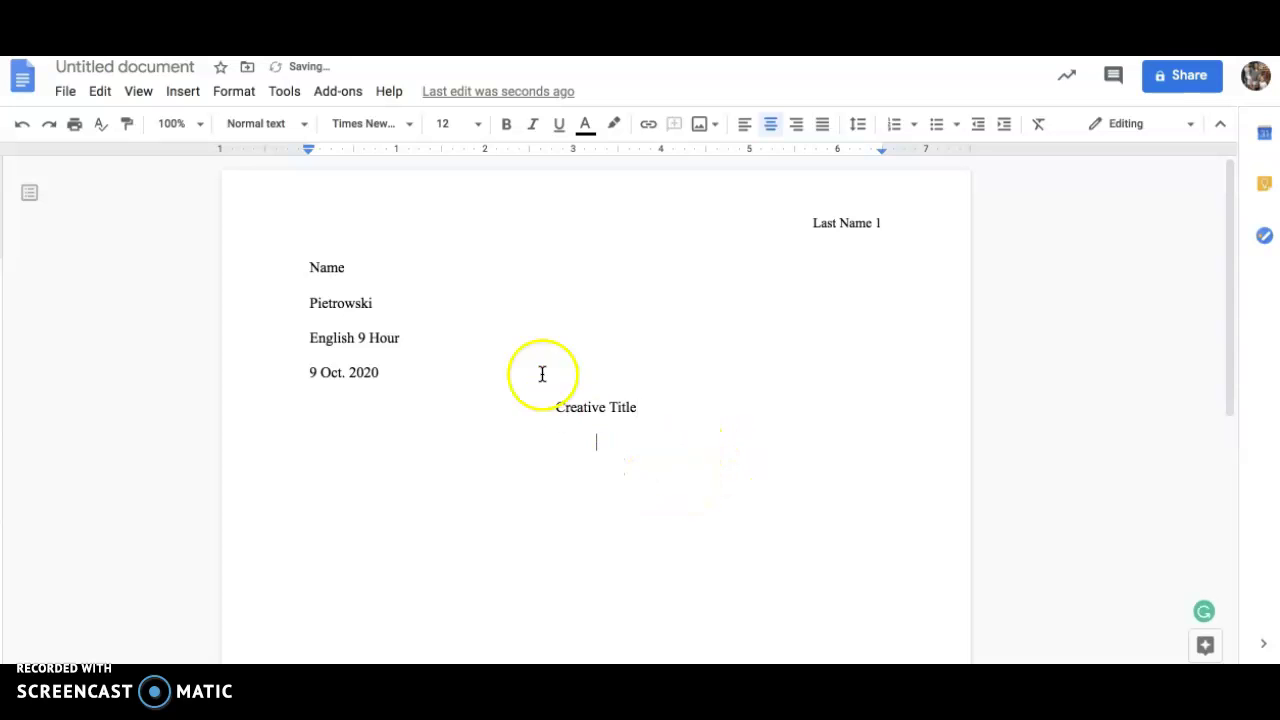
{"action": "left_click", "coordinate": [749, 130]}
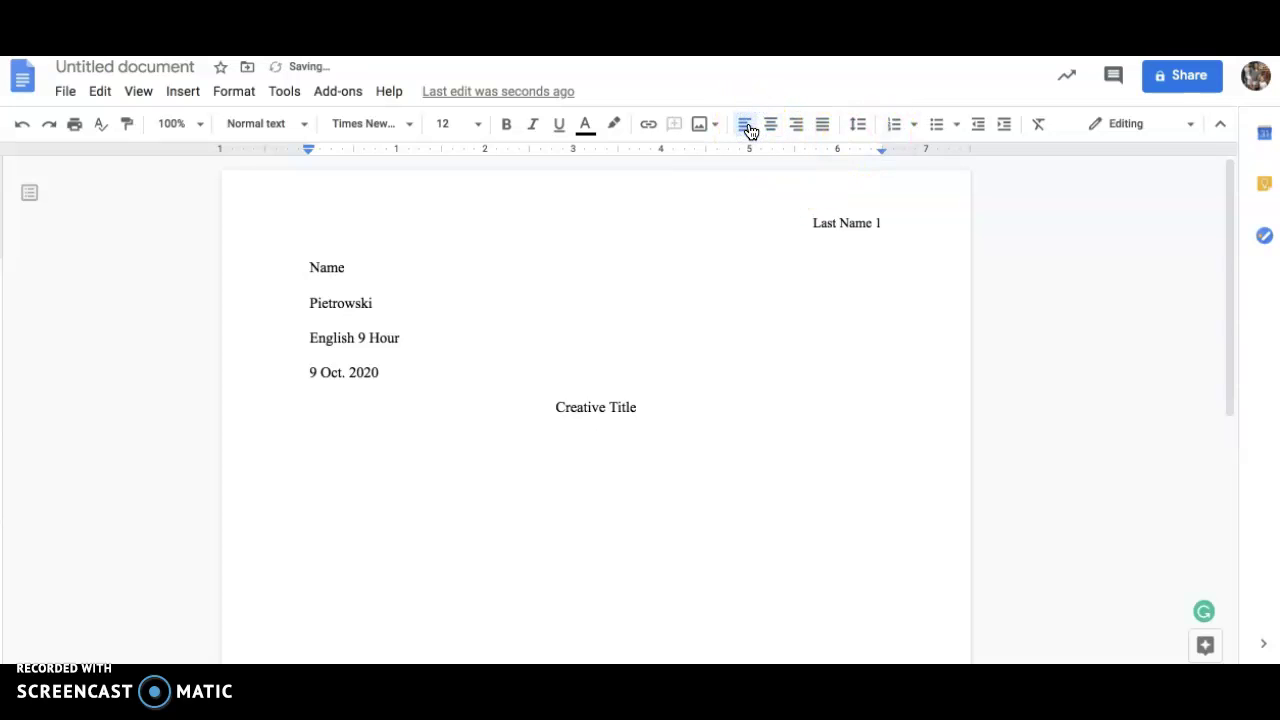
{"action": "key", "text": "Tab"}
{"action": "type", "text": "This is where your paper will start!"}
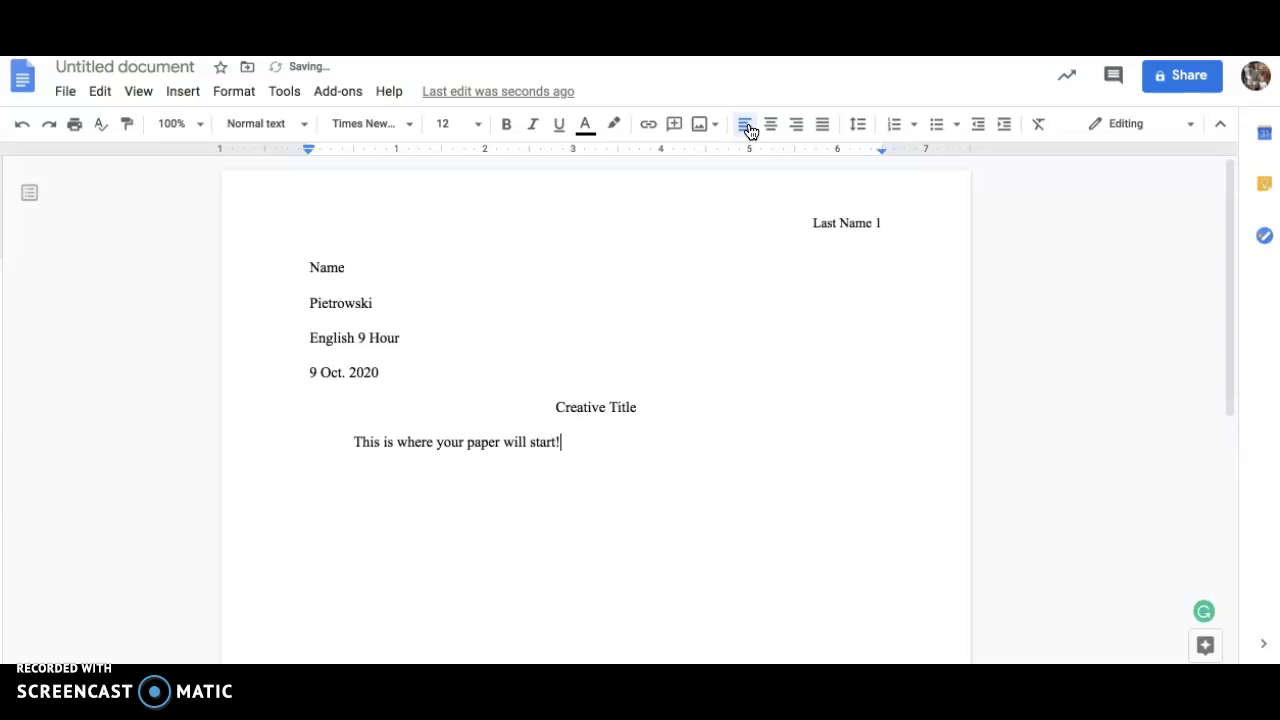